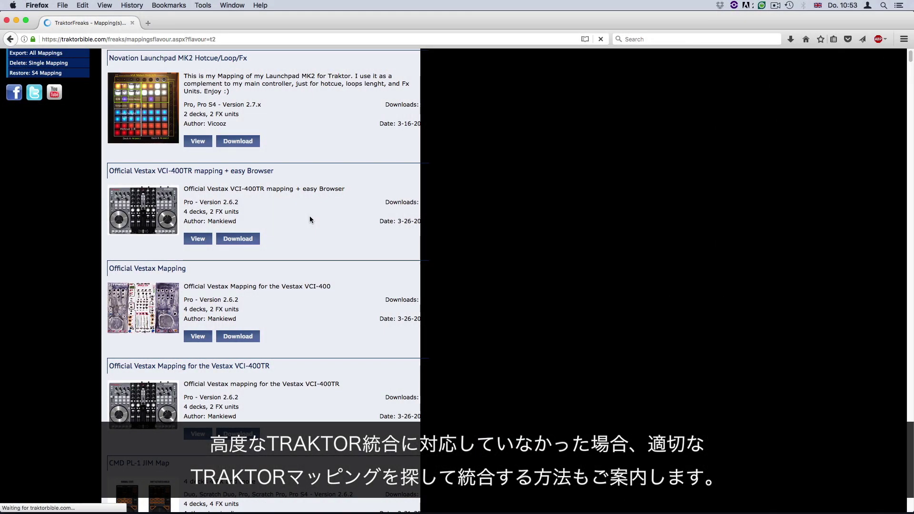
# - Advance the Setup Wizard, choose Numark as the manufacturer, and list its models, including Omni Control LE
pyautogui.scroll(-5, 309, 219)
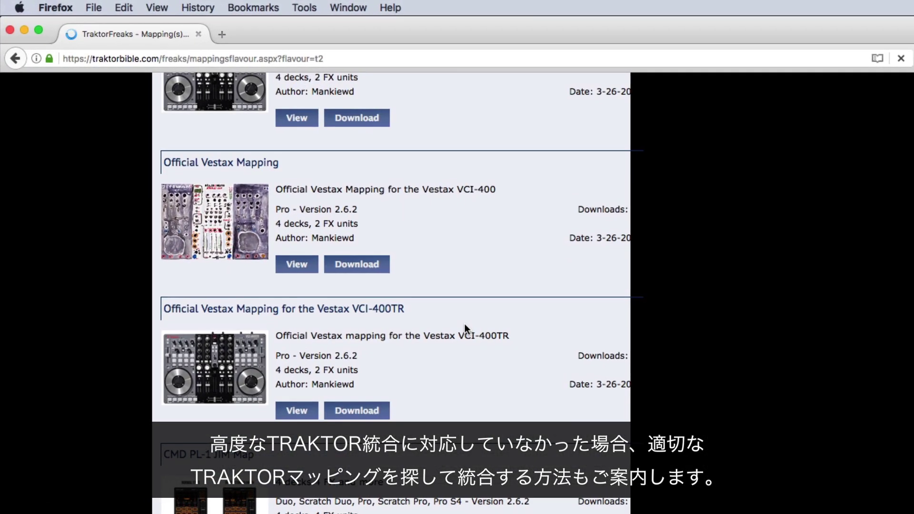
pyautogui.scroll(-5, 464, 324)
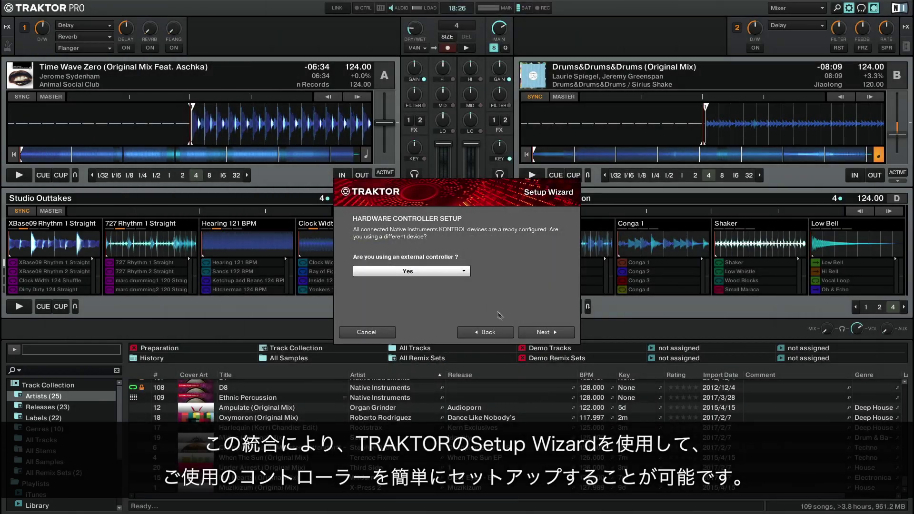
pyautogui.click(546, 332)
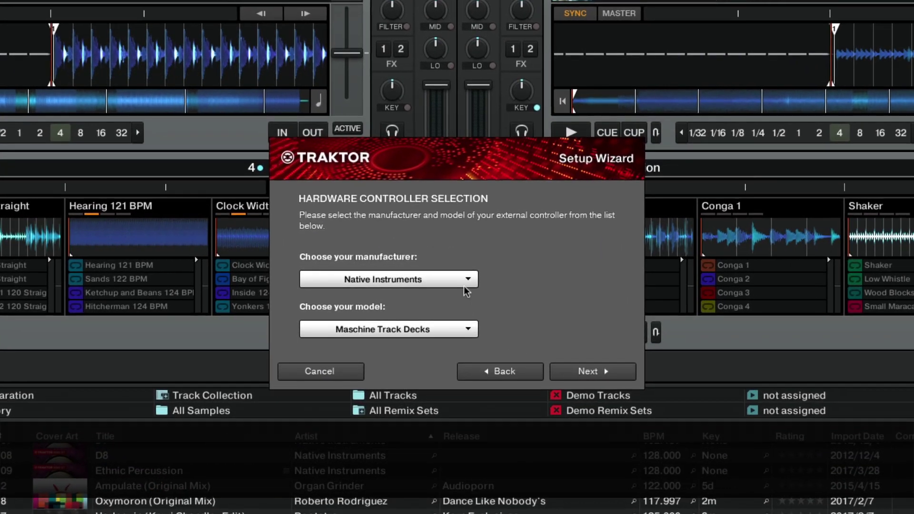
pyautogui.click(463, 286)
pyautogui.click(429, 336)
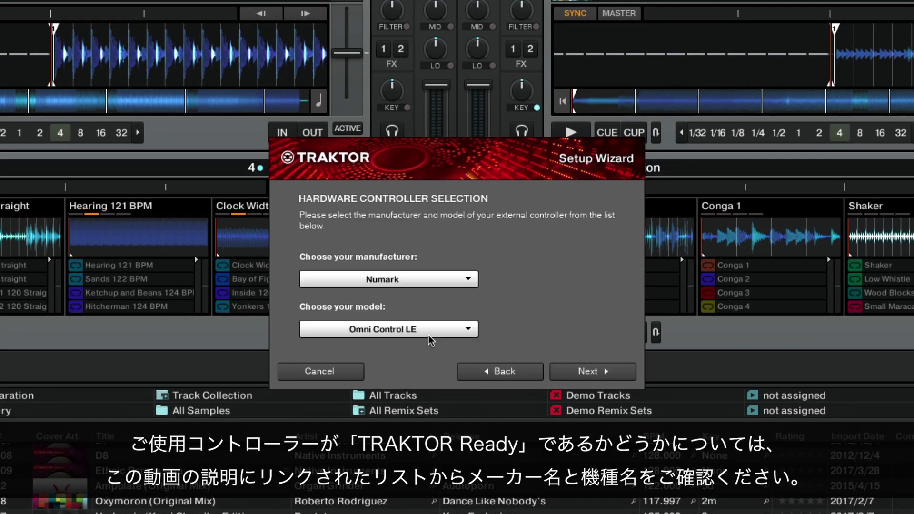
pyautogui.click(462, 330)
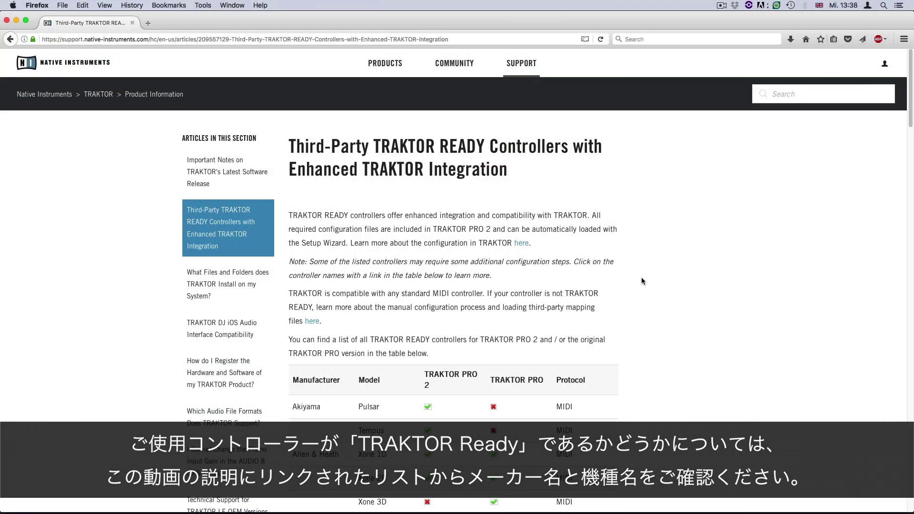
pyautogui.scroll(-5, 642, 282)
pyautogui.scroll(-7, 642, 282)
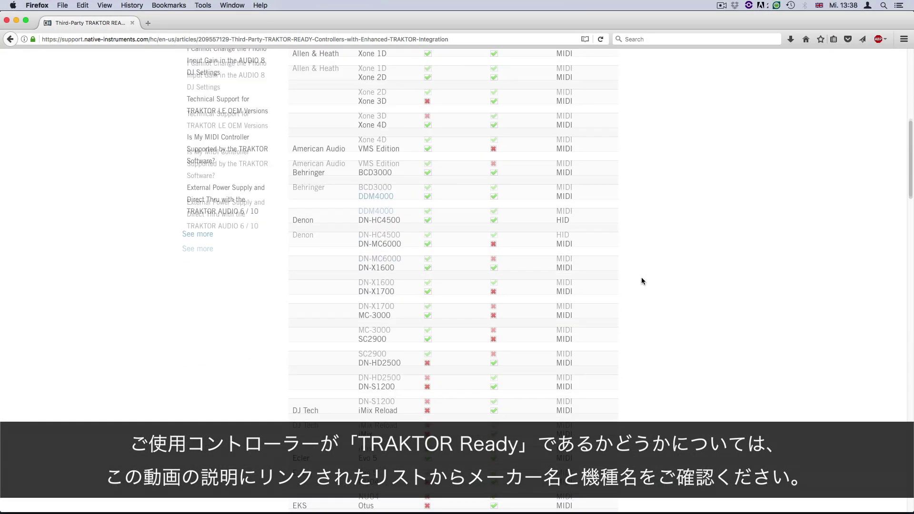
pyautogui.scroll(-6, 642, 281)
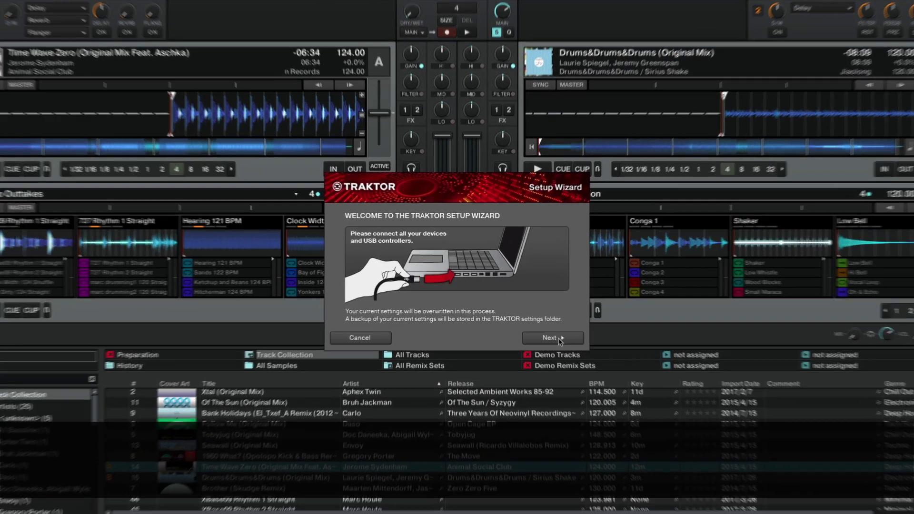
# - Move the Setup Wizard past its welcome page and choose Denon as the controller manufacturer
pyautogui.click(552, 338)
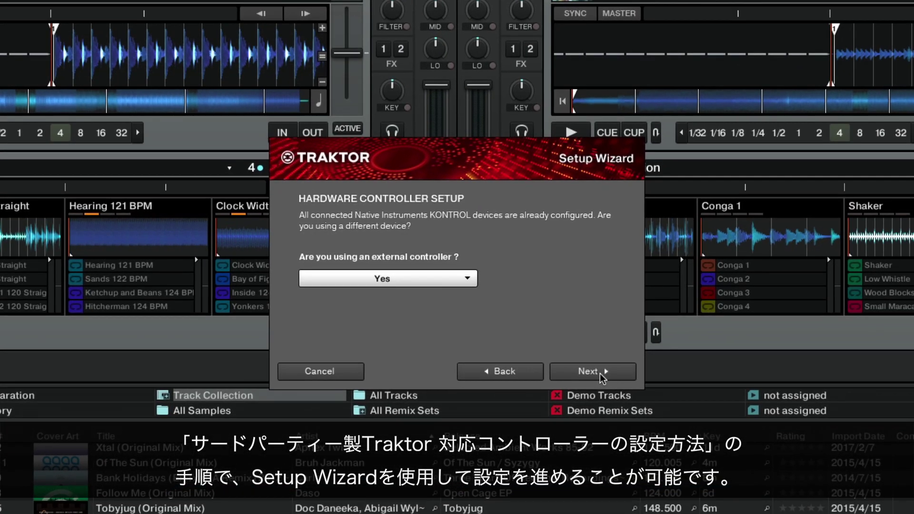
pyautogui.click(600, 373)
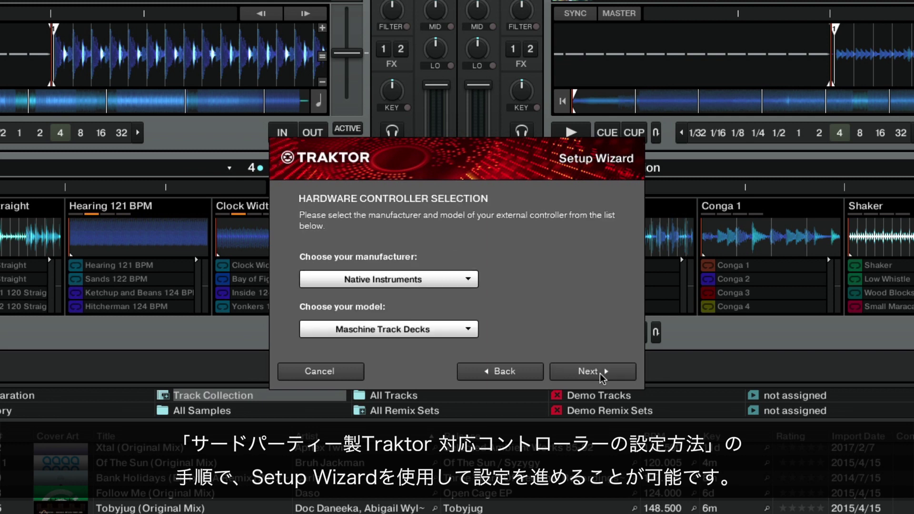
pyautogui.click(474, 281)
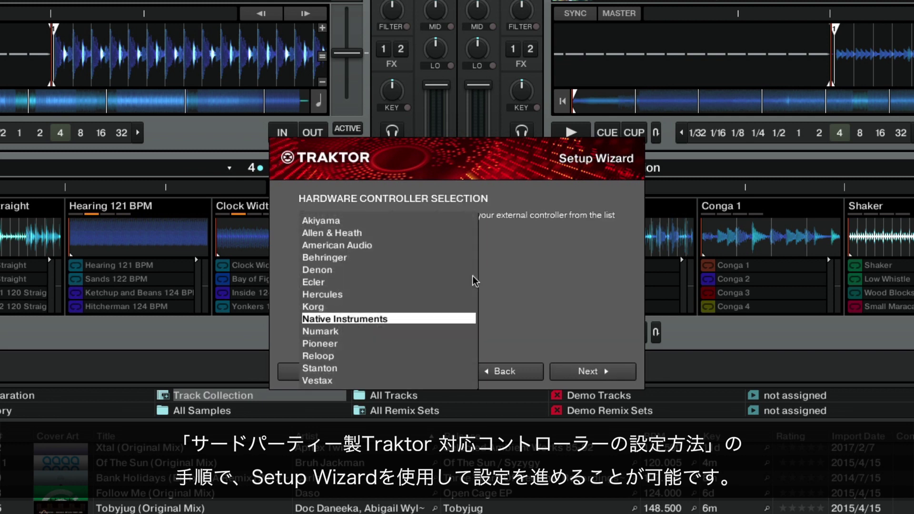
pyautogui.click(436, 270)
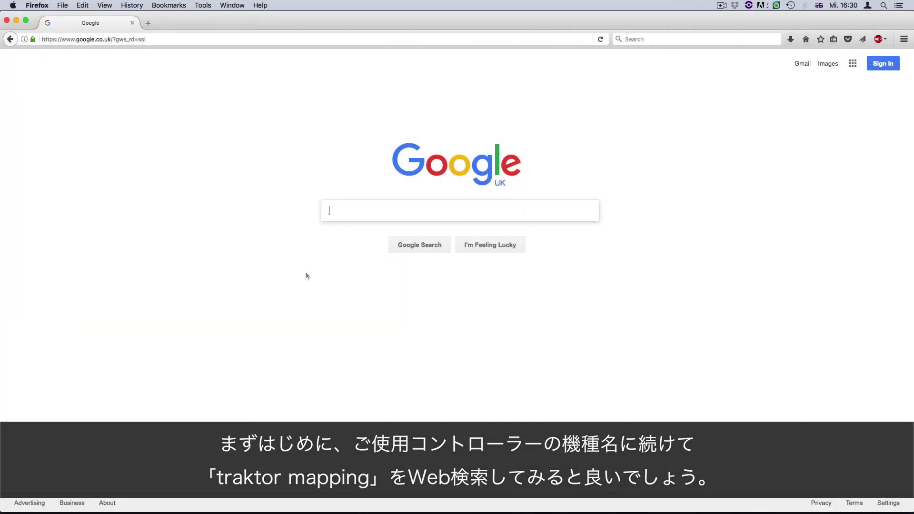
# - Search Google for '4midiloop traktor mapping' and scan the results
pyautogui.write('4midiloop traktor mapping')
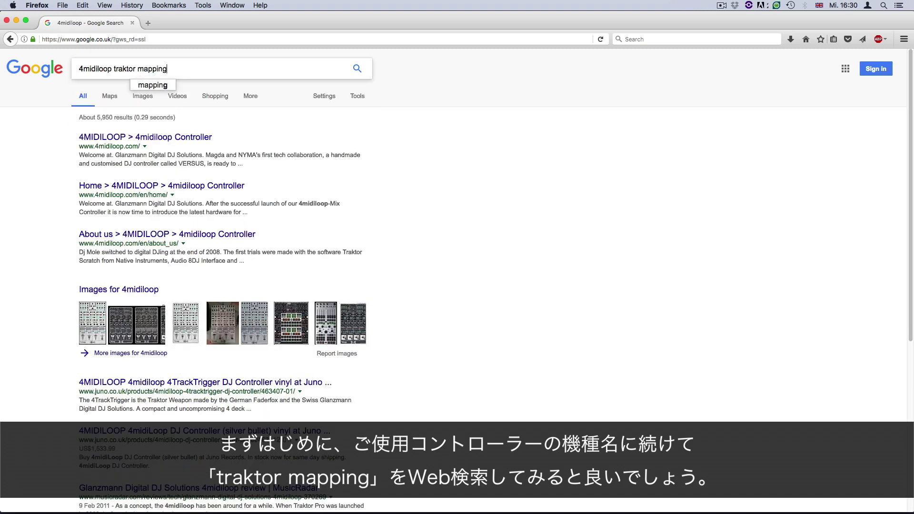
pyautogui.press('Return')
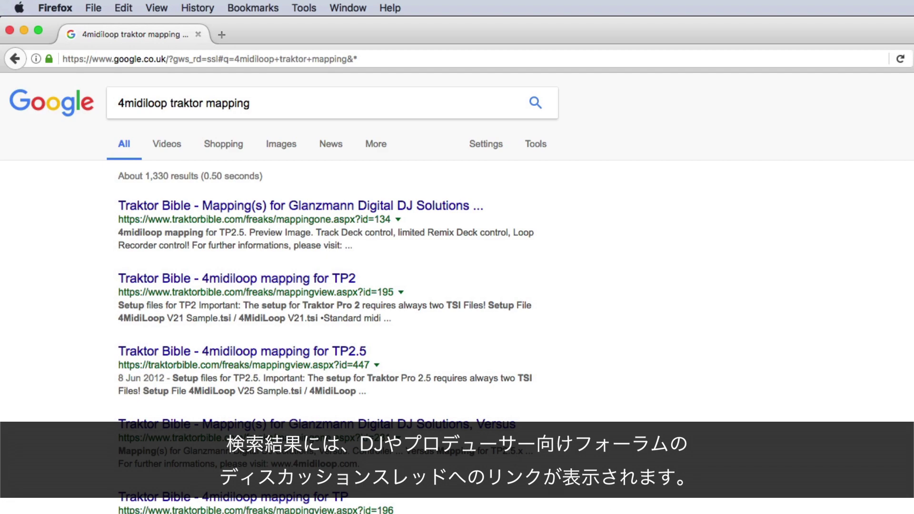
pyautogui.scroll(-5, 457, 285)
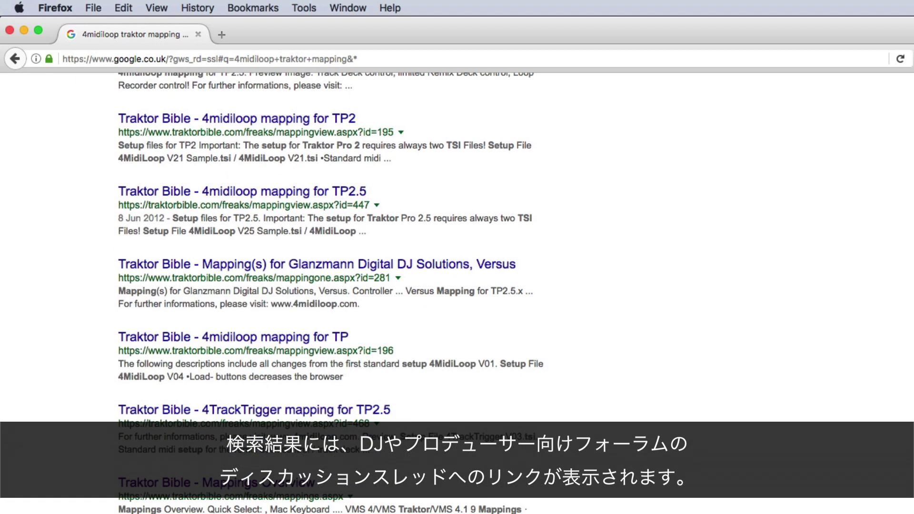
pyautogui.scroll(-4, 331, 286)
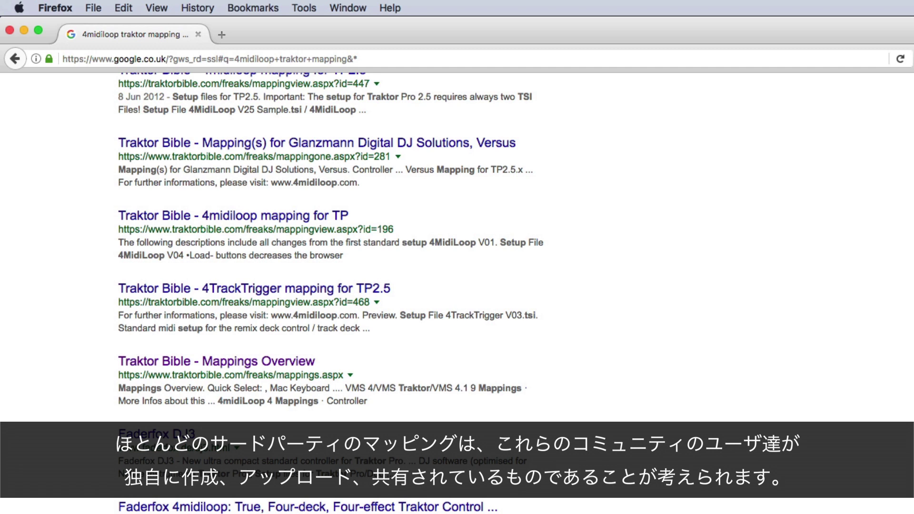
# - Open the Traktor Bible page for the 4midiloop TP2.5 mapping from the results
pyautogui.scroll(5, 331, 286)
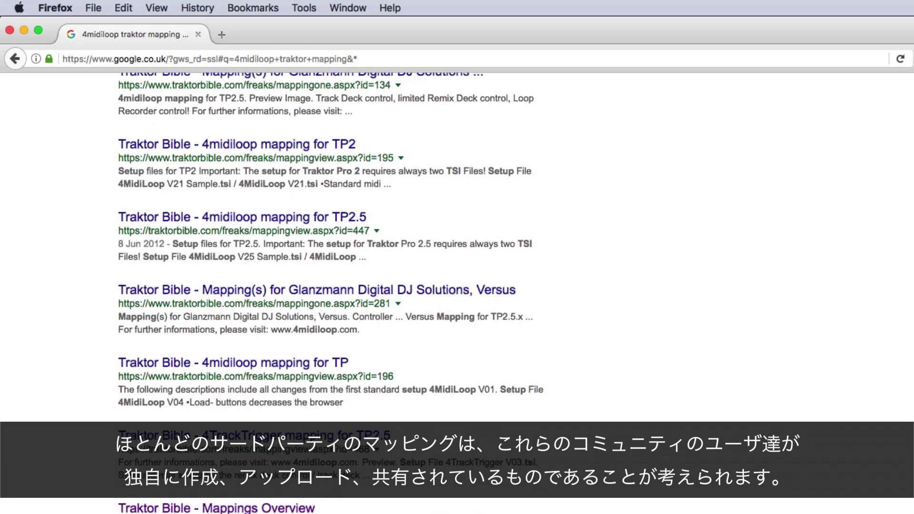
pyautogui.scroll(3, 330, 286)
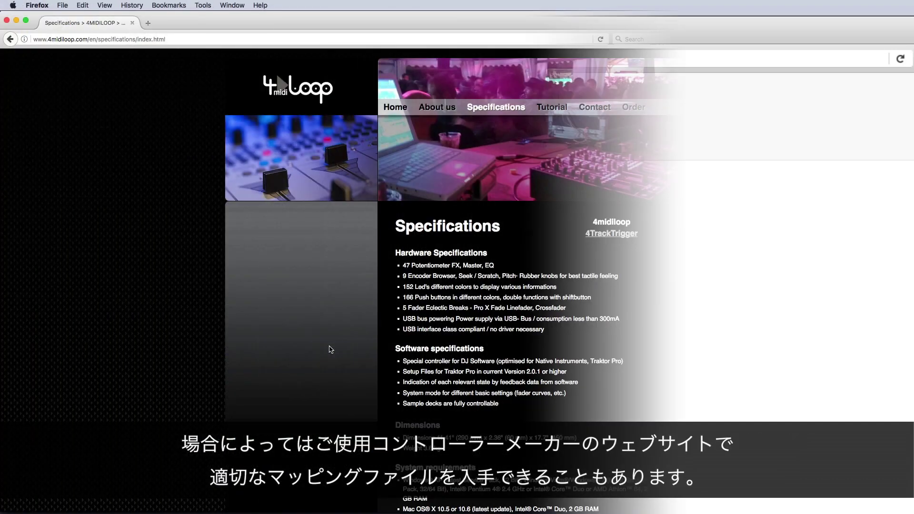
pyautogui.scroll(-4, 331, 349)
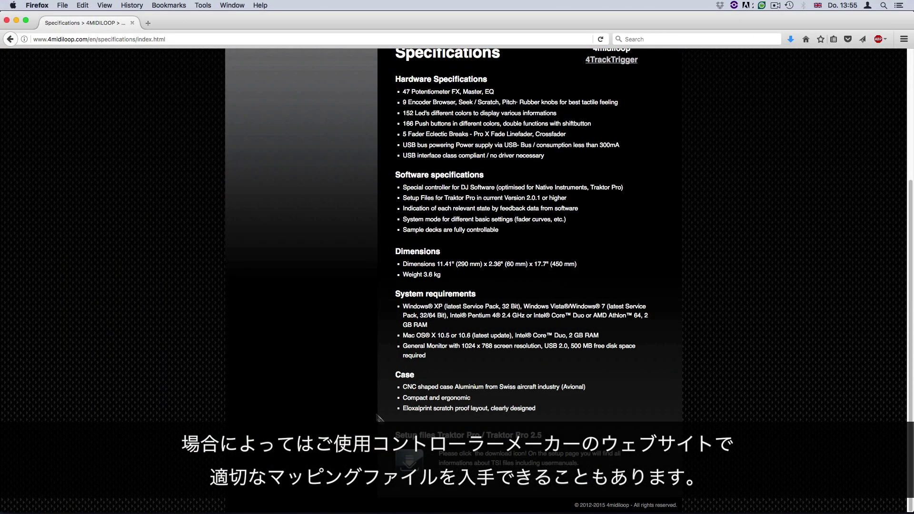
pyautogui.click(407, 460)
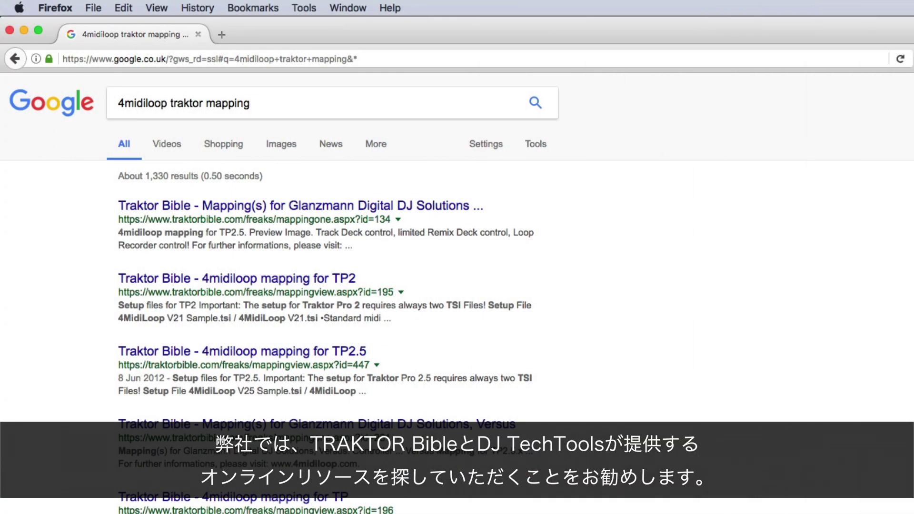
pyautogui.click(346, 353)
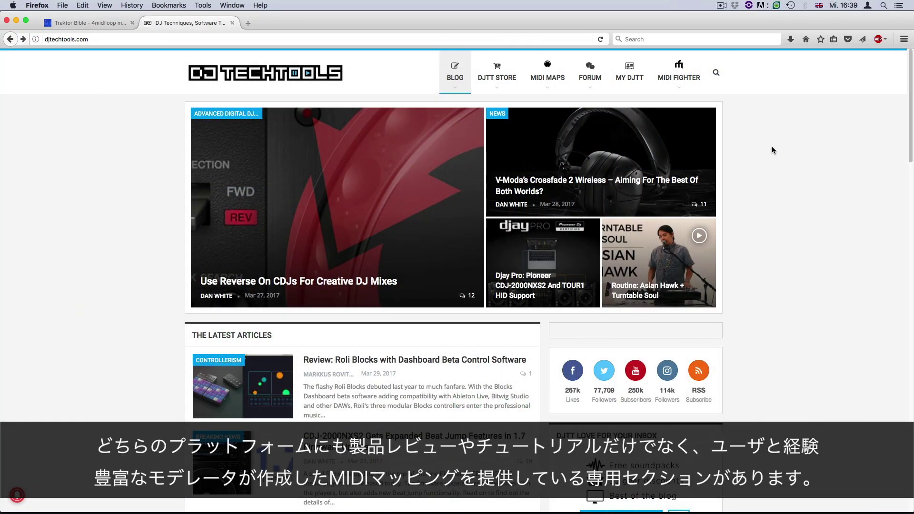
# - Look at DJ TechTools' Traktor MIDI maps and controller filter, then reach the my.DJTT sign-up page
pyautogui.moveTo(552, 77)
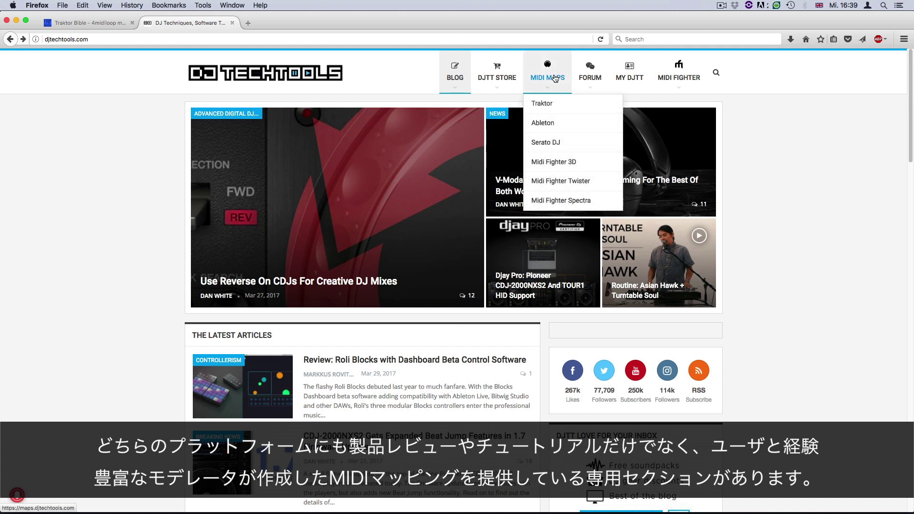
pyautogui.click(549, 104)
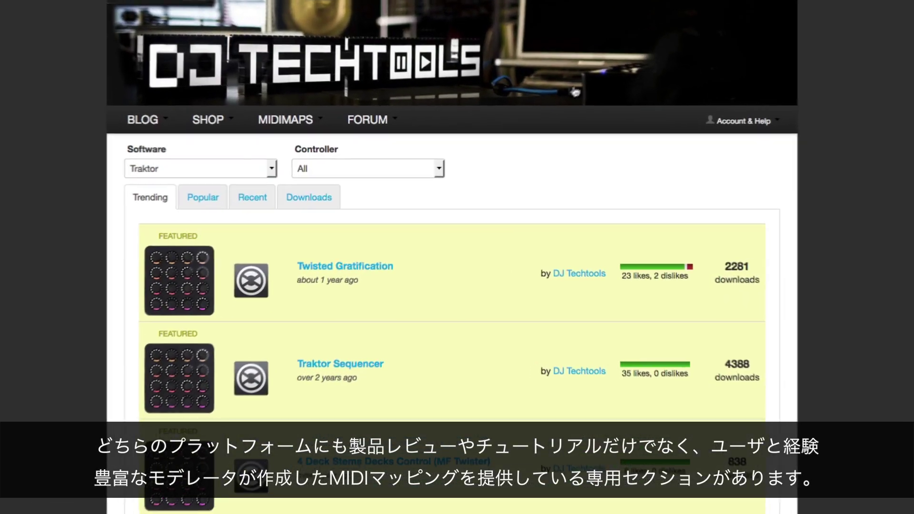
pyautogui.click(436, 169)
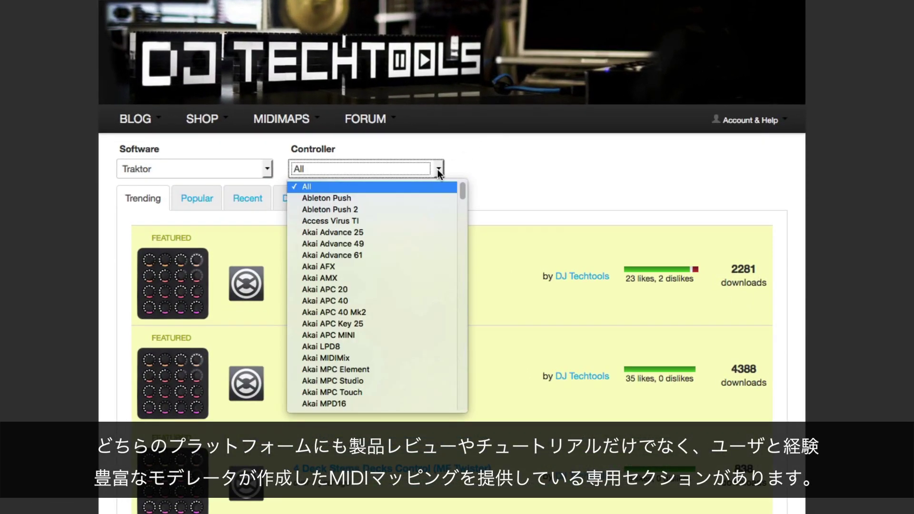
pyautogui.click(437, 170)
pyautogui.click(747, 120)
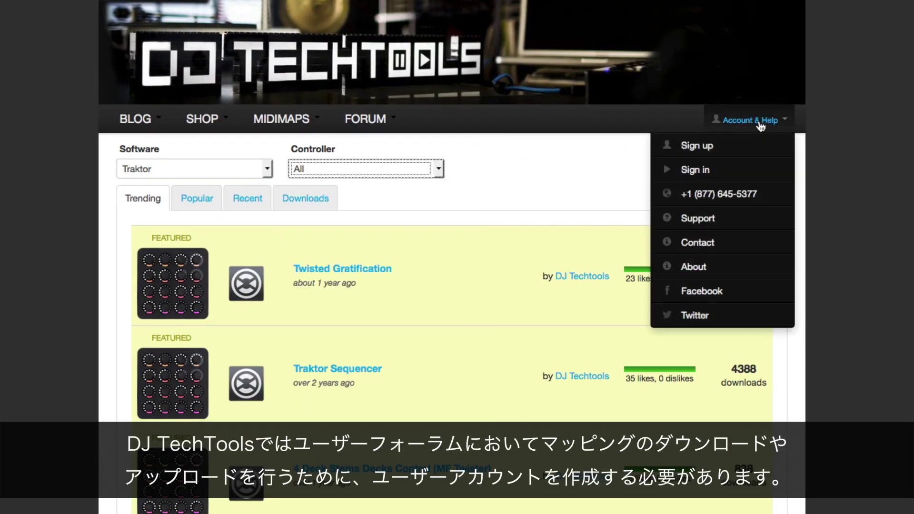
pyautogui.click(698, 146)
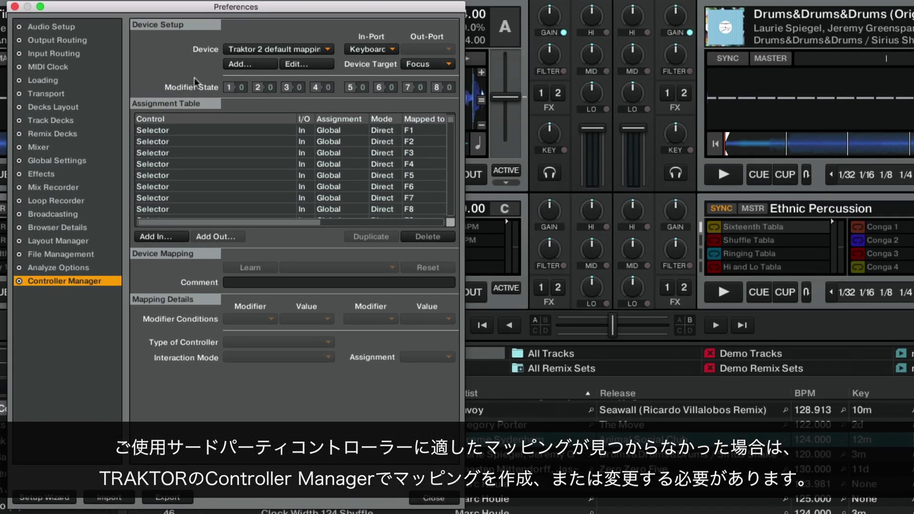
# - Expand the Controller Manager's Add... menu through Denon and Numark to the Mixdeck Deck A/Deck B mappings
pyautogui.click(267, 62)
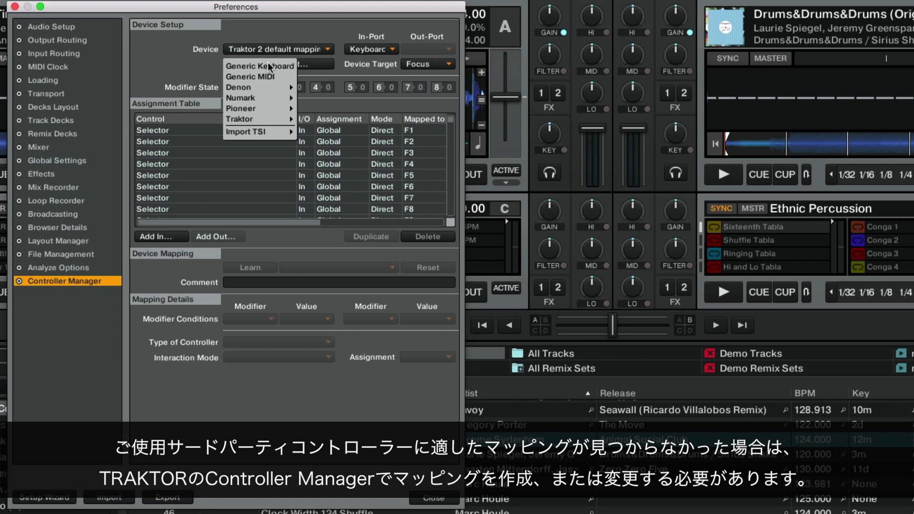
pyautogui.moveTo(270, 92)
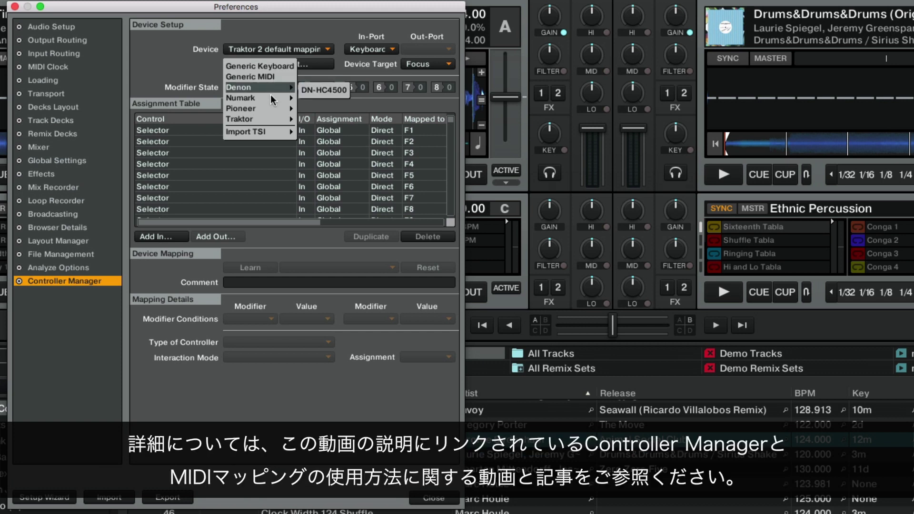
pyautogui.moveTo(321, 112)
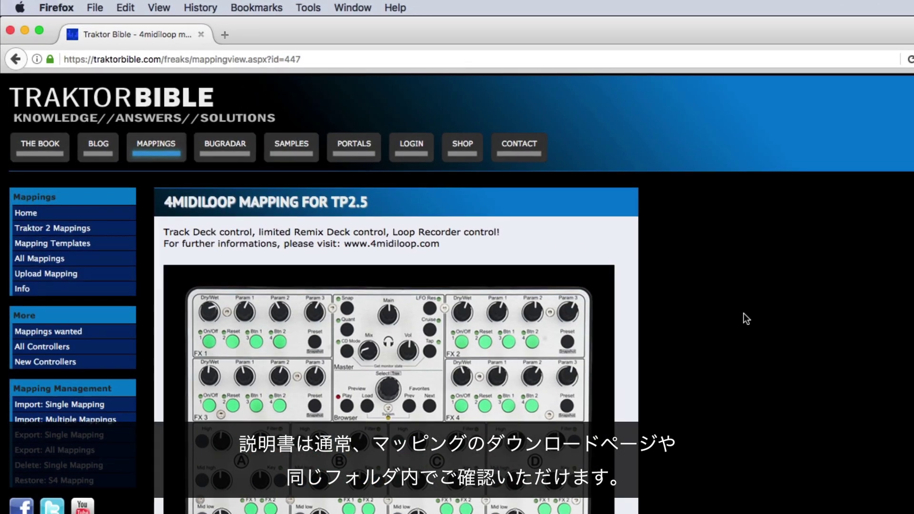
# - Scroll the 4MidiLoop TP2.5 mapping page down to its 'Setup files for TP2.5' section
pyautogui.scroll(-15, 744, 313)
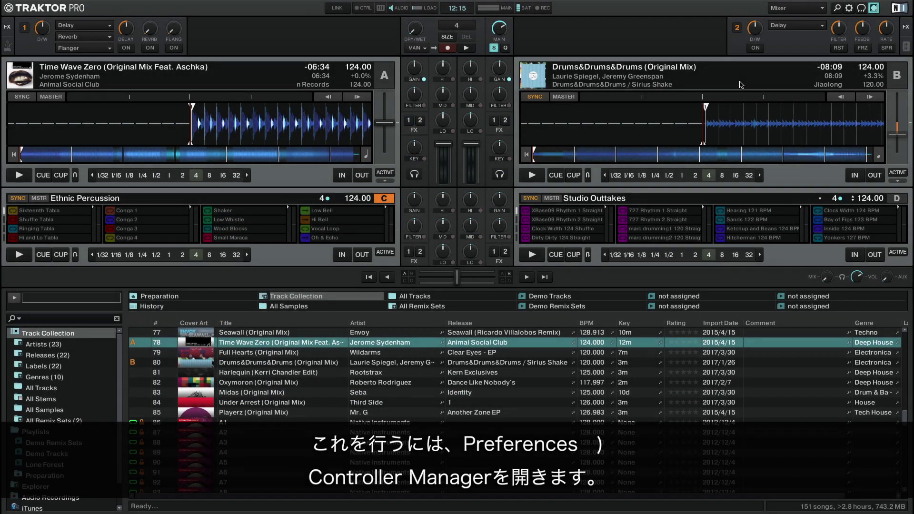
# - In Preferences' Controller Manager, choose Add... > Import TSI > Import Other..
pyautogui.click(849, 9)
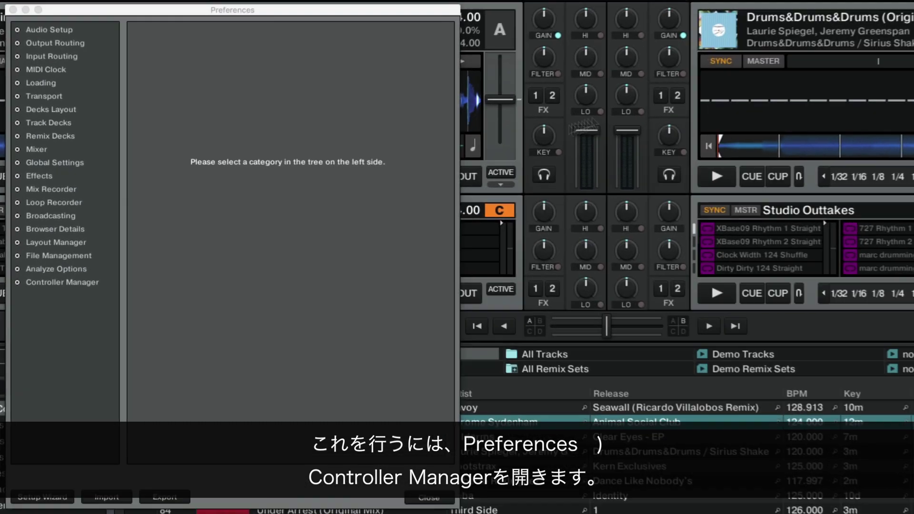
pyautogui.click(68, 284)
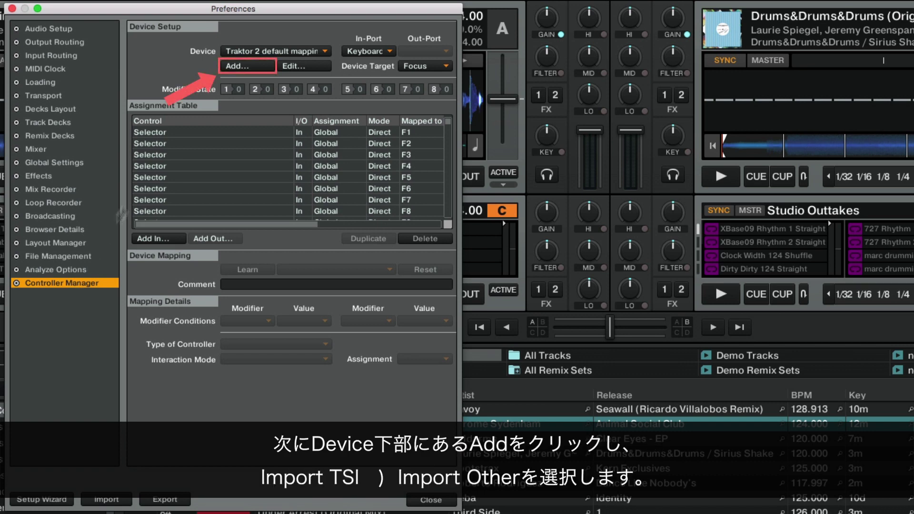
pyautogui.click(250, 65)
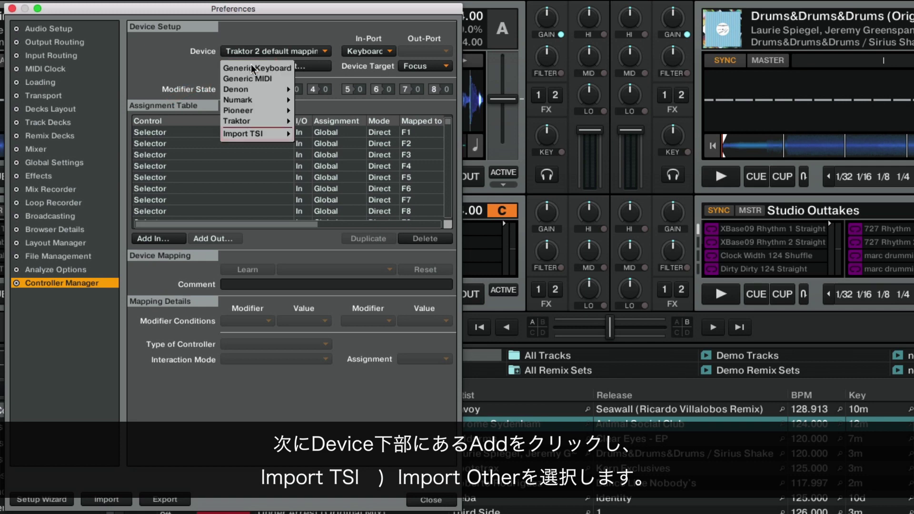
pyautogui.moveTo(255, 133)
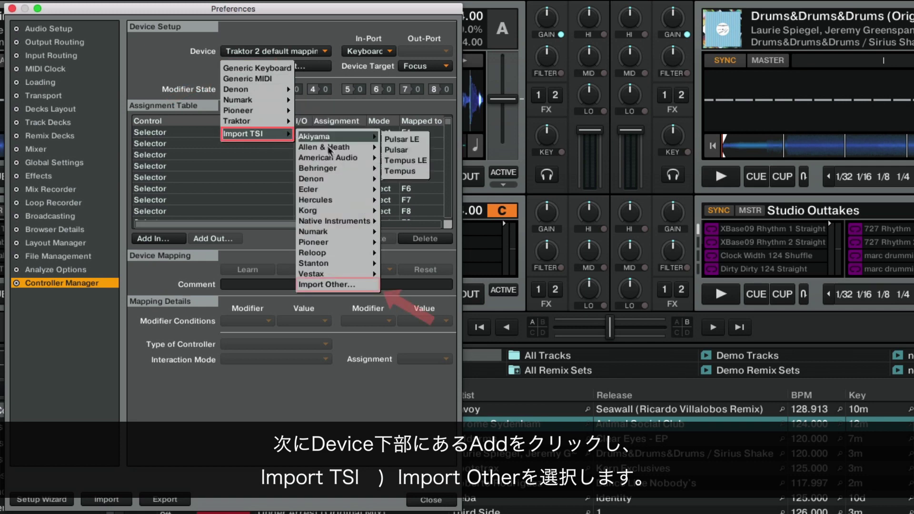
pyautogui.click(347, 285)
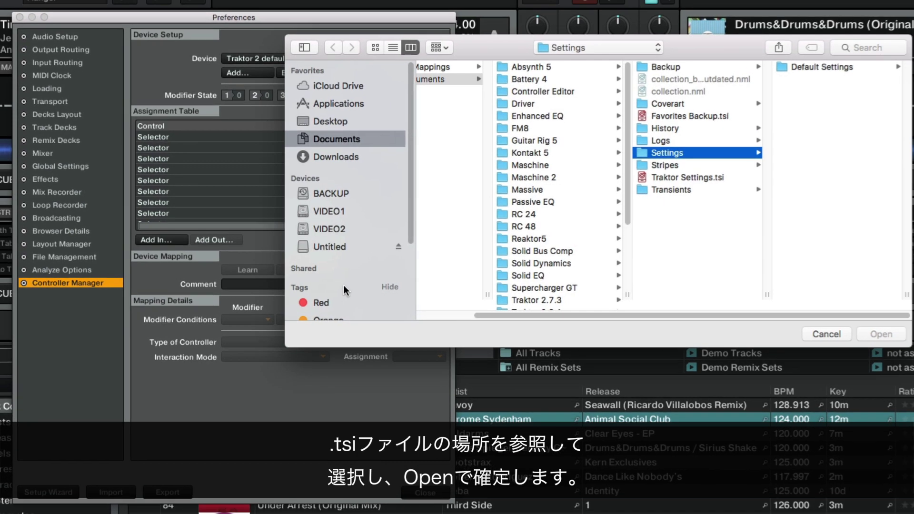
# - Open 4MidiLoop V27.tsi from the Desktop's 4midiloopTRAKTOR folder
pyautogui.click(352, 122)
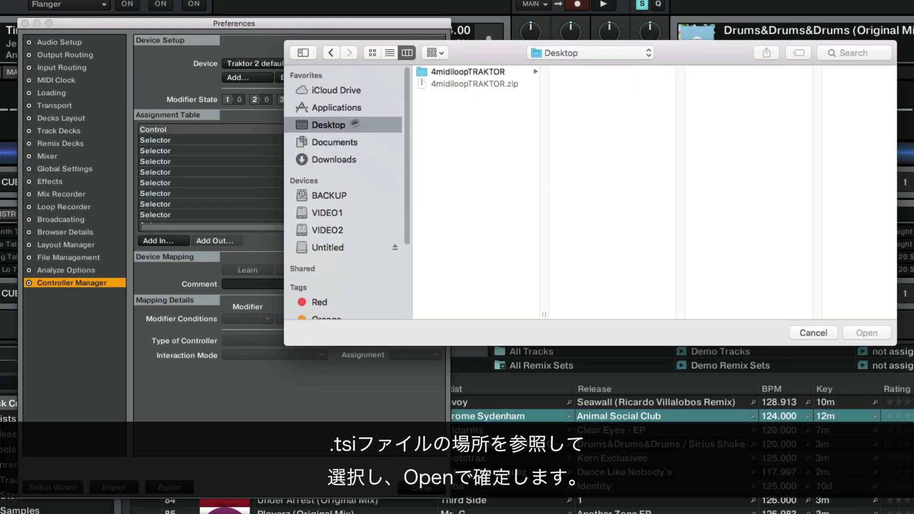
pyautogui.click(480, 73)
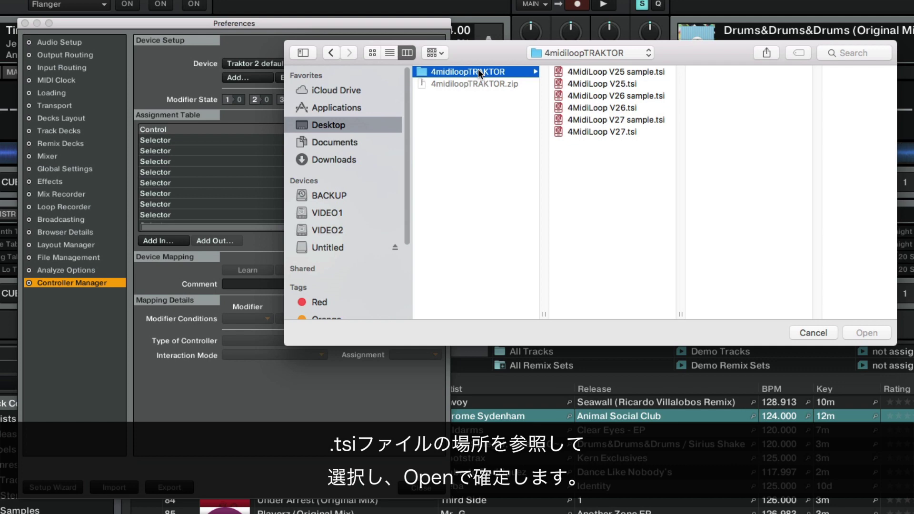
pyautogui.click(587, 131)
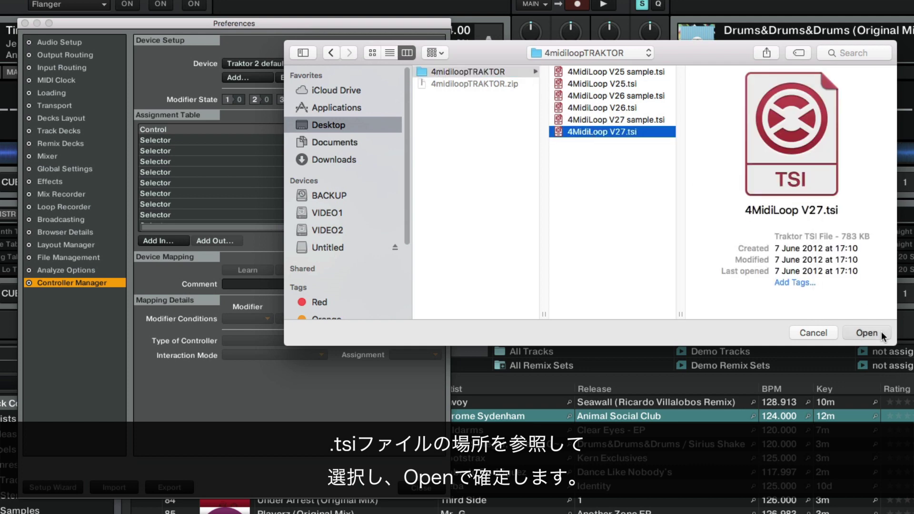
pyautogui.click(866, 332)
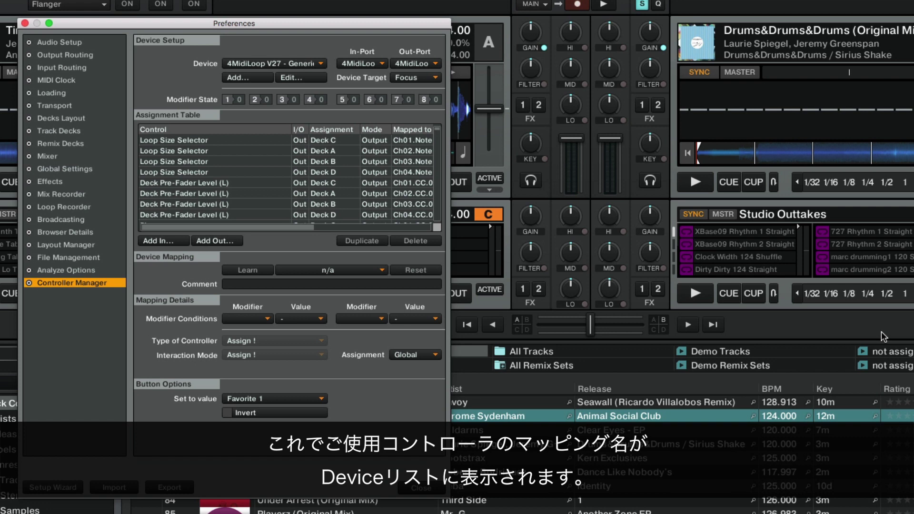
pyautogui.click(320, 63)
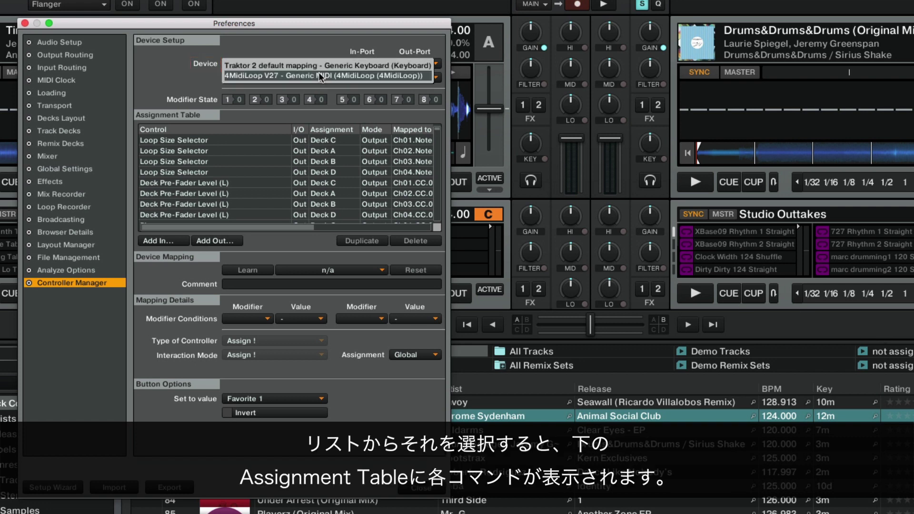
pyautogui.click(319, 75)
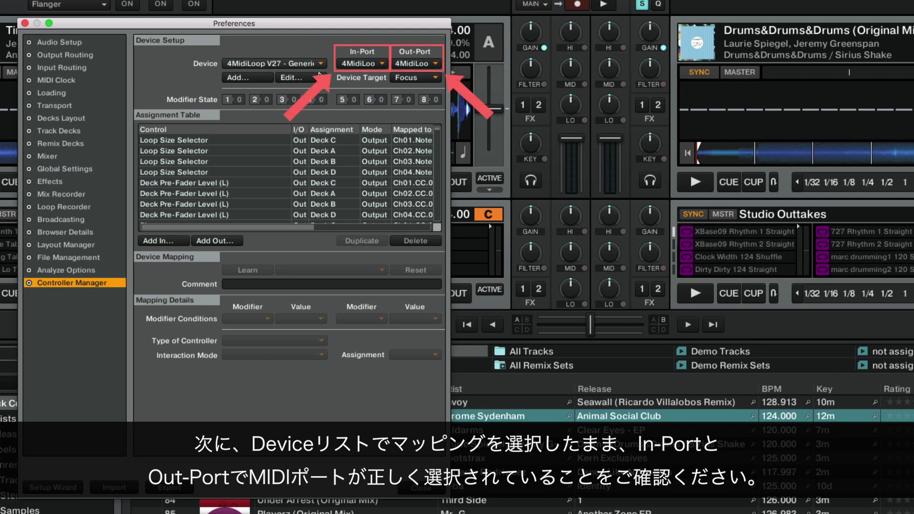
# - Set both the In-Port and Out-Port of the 4MidiLoop V27 mapping to 4MidiLoop
pyautogui.click(379, 63)
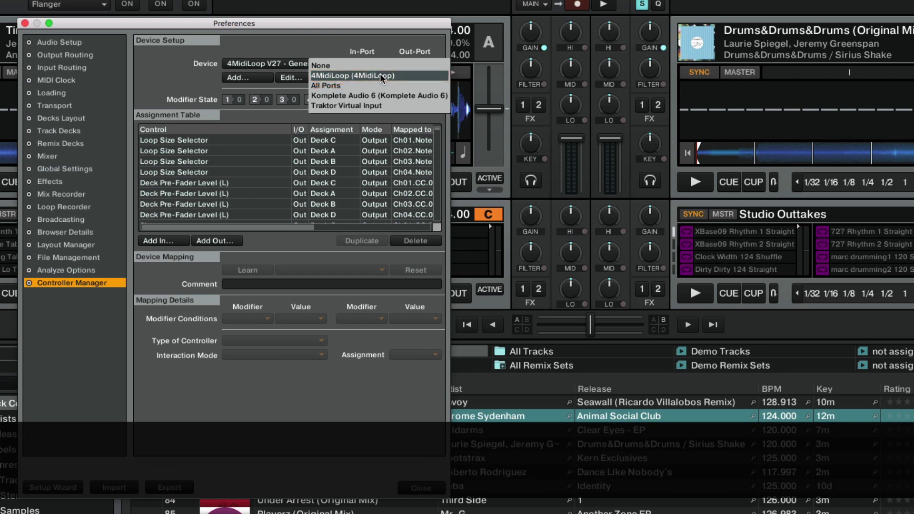
pyautogui.click(380, 75)
pyautogui.click(434, 67)
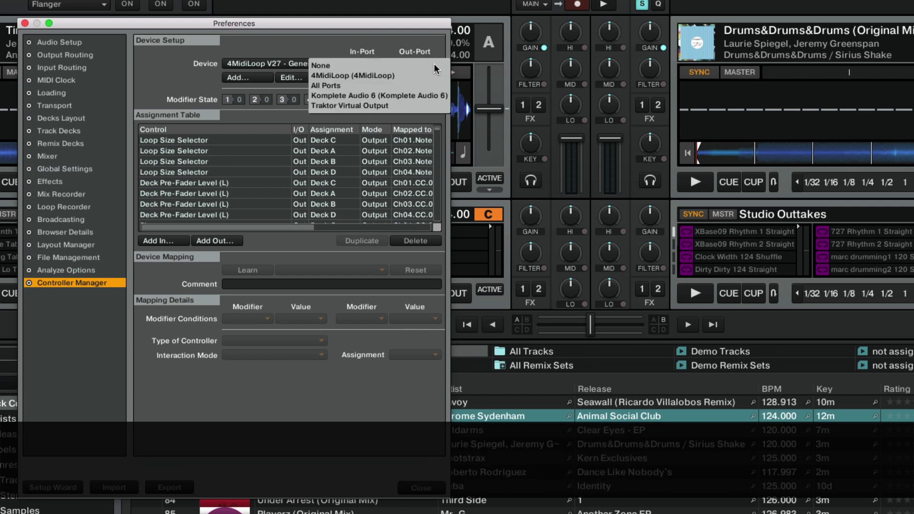
pyautogui.click(422, 75)
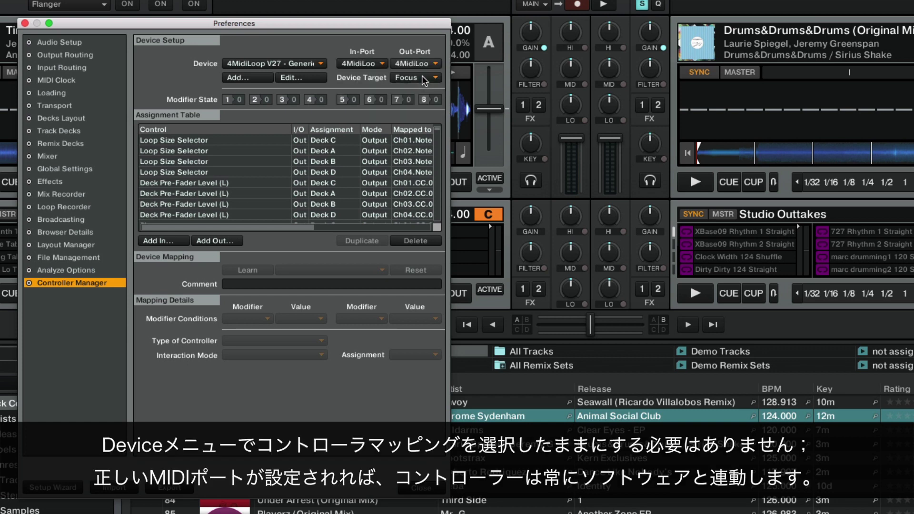